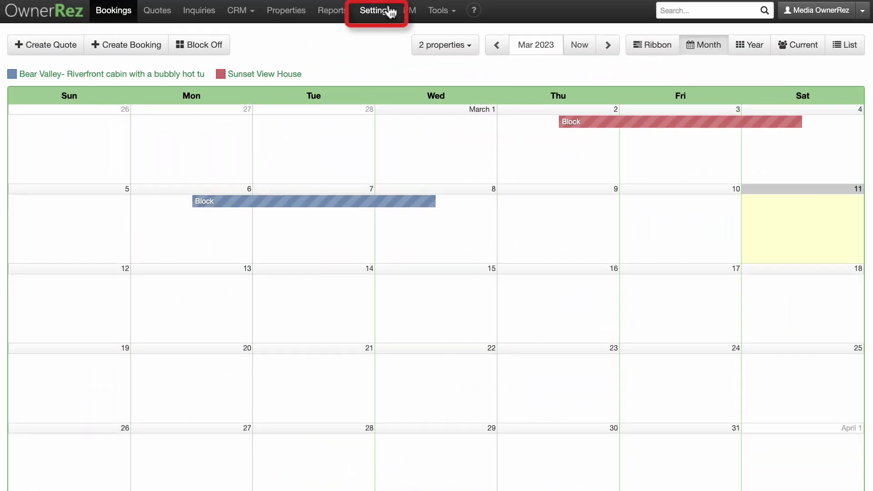
# Add hallvacationhomes.com as a new email domain under Verified Email Domains settings
pyautogui.click(390, 12)
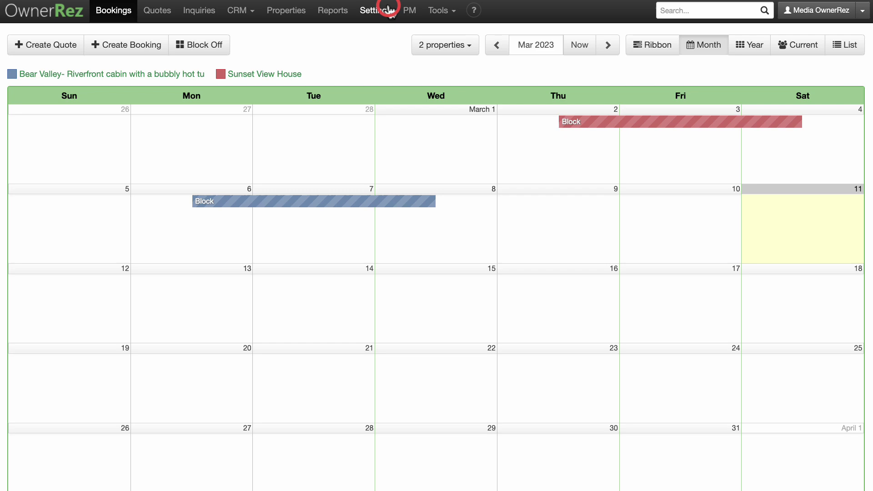
pyautogui.scroll(-5, 391, 13)
pyautogui.scroll(-3, 391, 12)
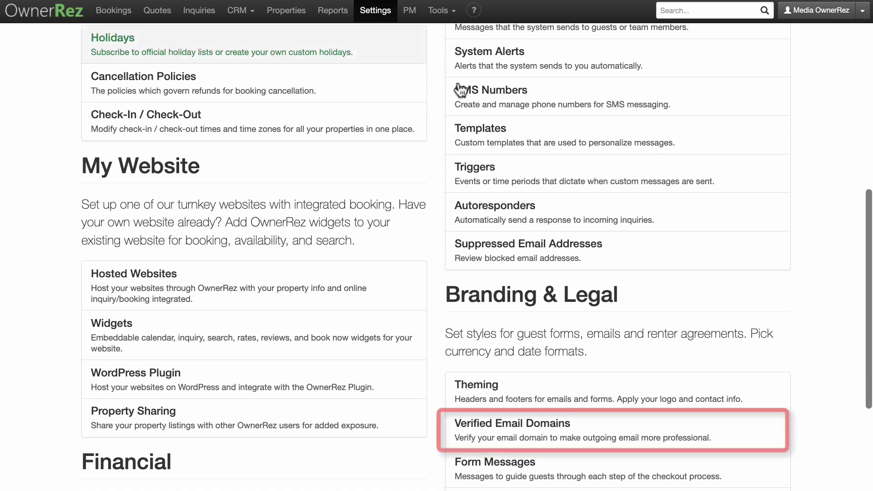
pyautogui.click(689, 428)
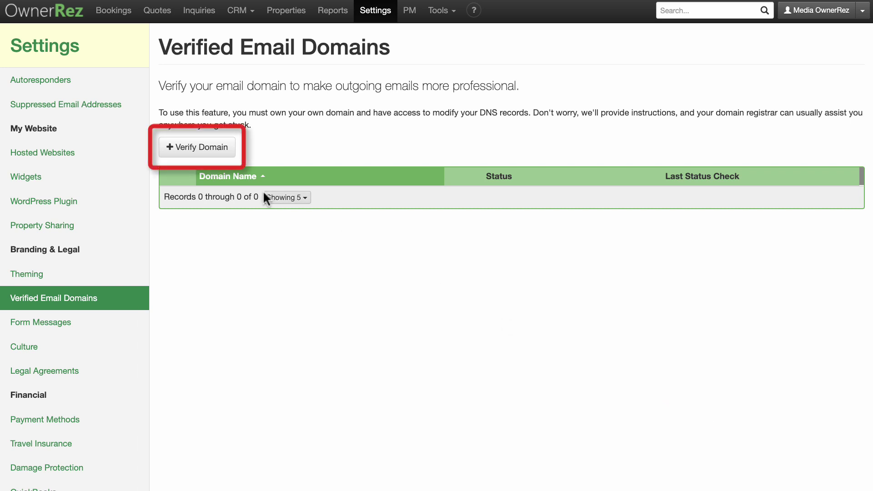
pyautogui.click(214, 152)
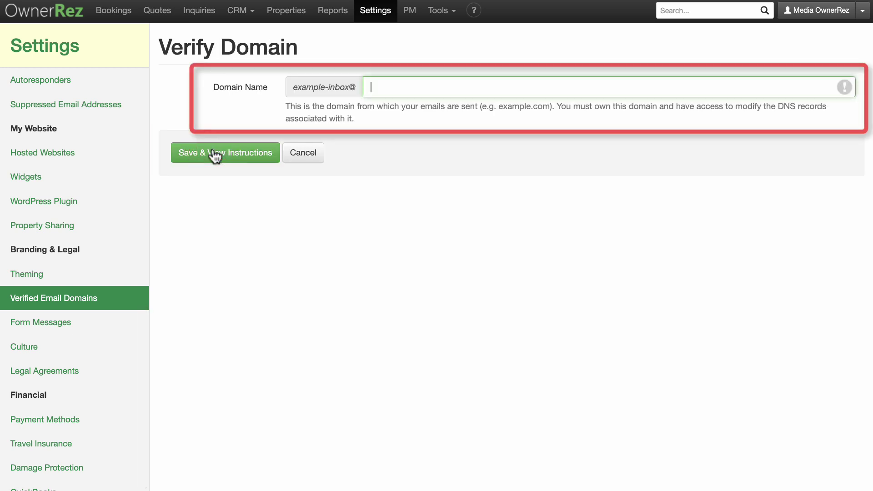
pyautogui.write('hallvacationhomes.com')
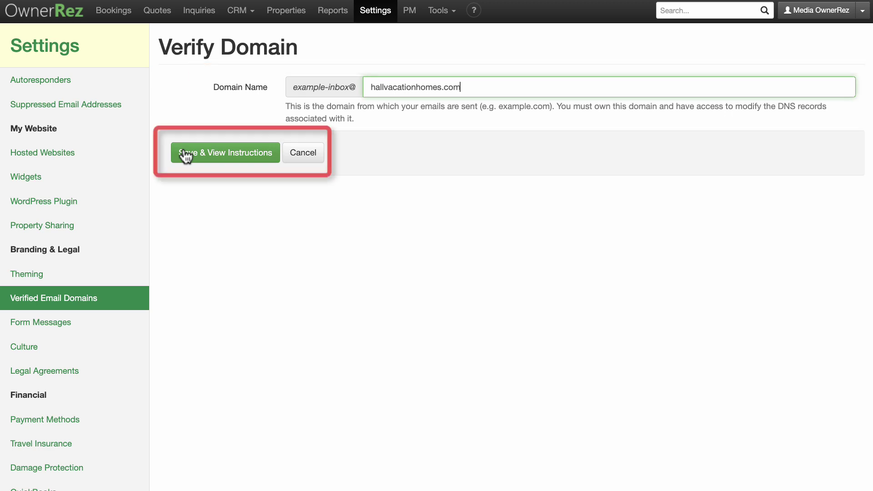
pyautogui.click(183, 153)
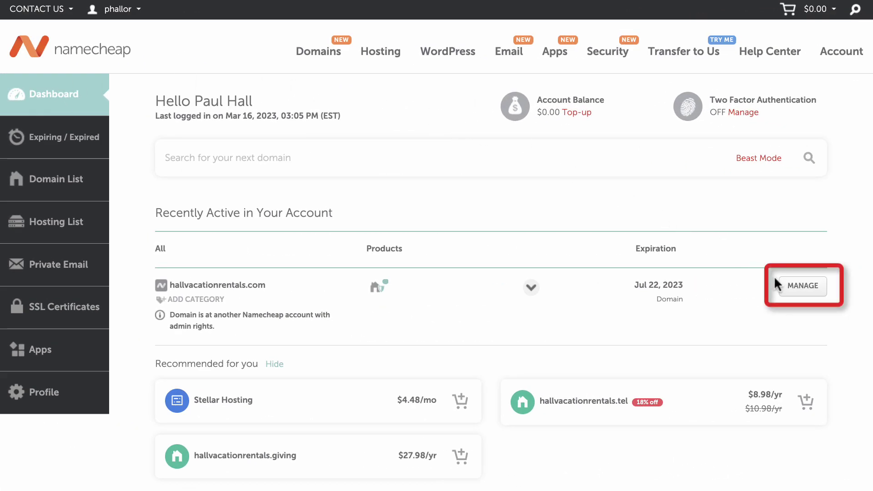
# Create a new TXT record in the Advanced DNS of hallvacationrentals.com
pyautogui.click(783, 290)
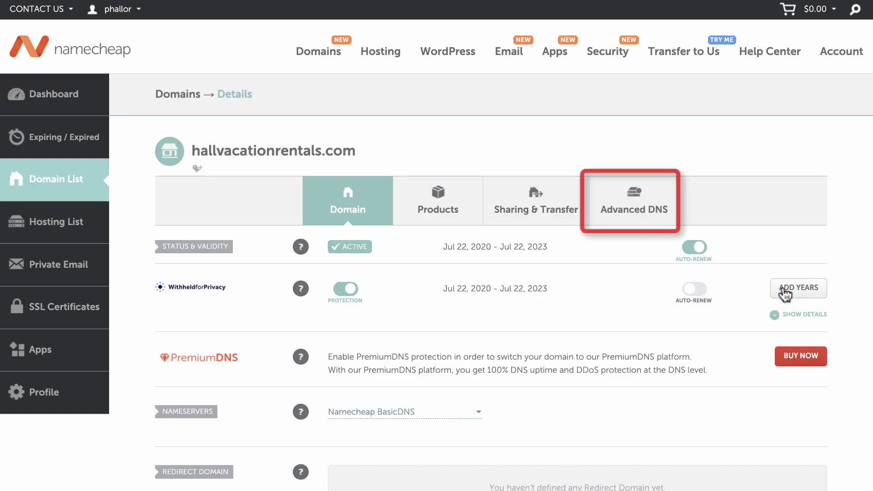
pyautogui.click(631, 216)
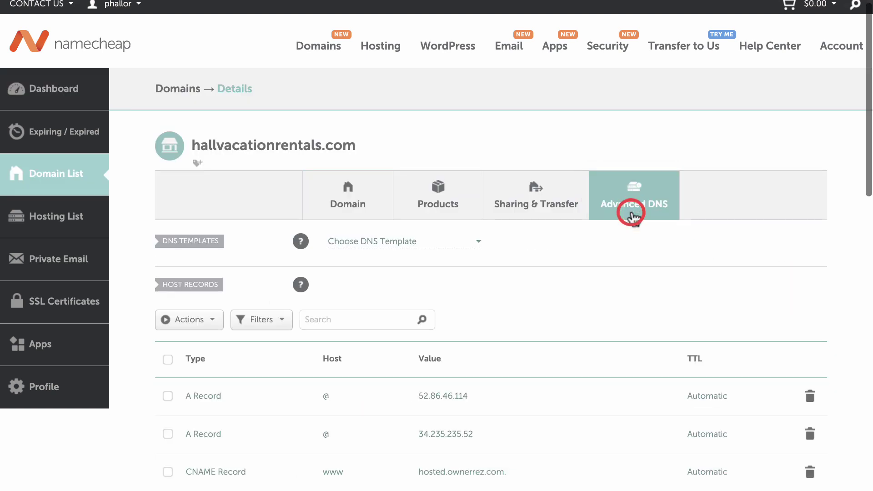
pyautogui.scroll(-2, 630, 215)
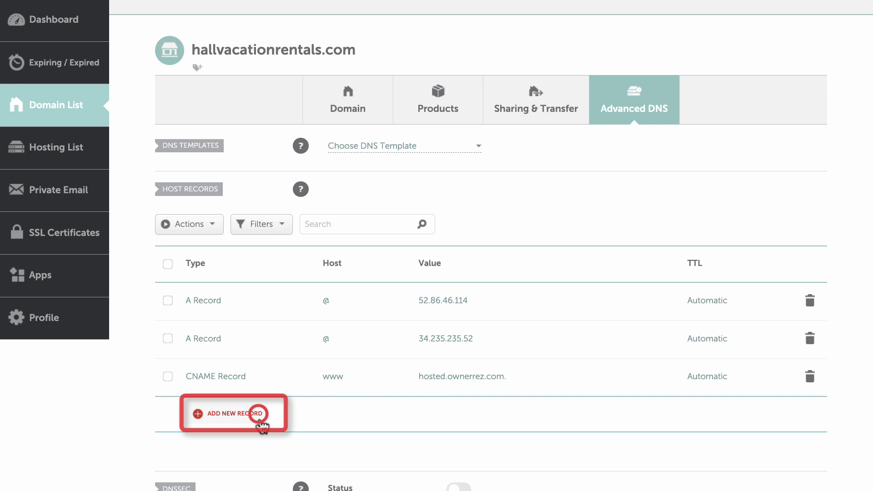
pyautogui.click(275, 415)
pyautogui.scroll(-3, 263, 275)
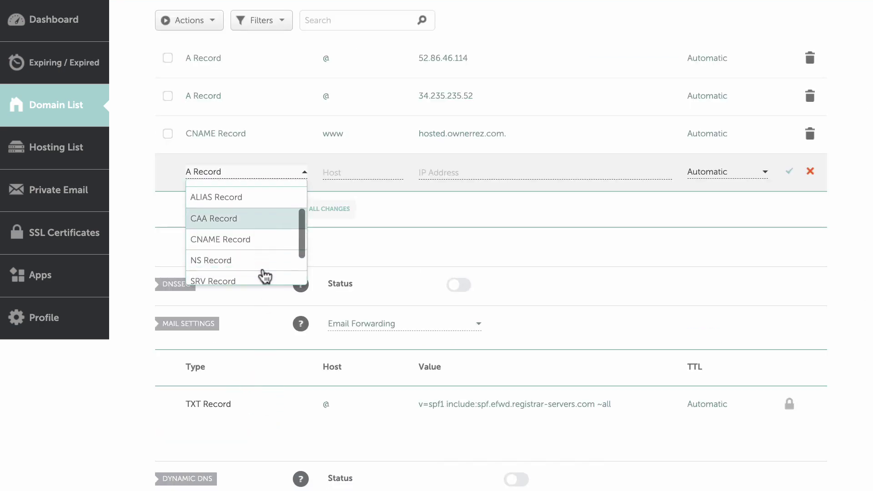
pyautogui.scroll(-2, 263, 277)
pyautogui.click(261, 254)
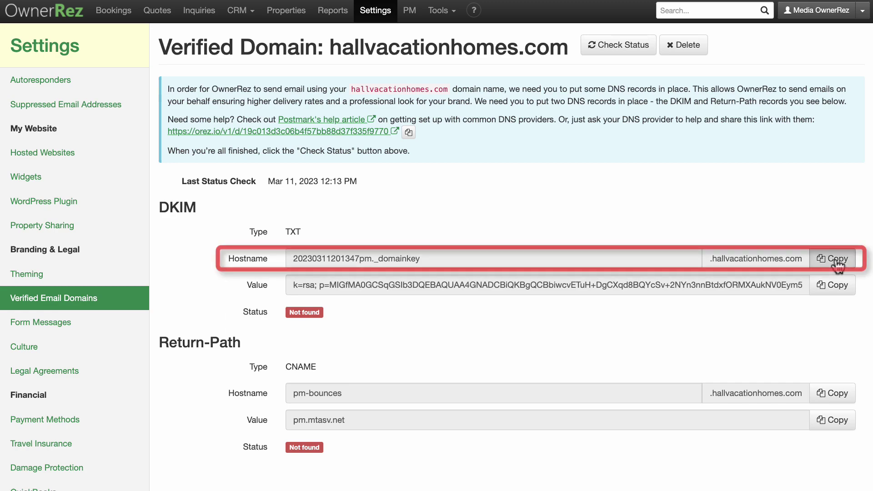
# Fill the TXT record with the DKIM hostname and key copied from OwnerRez
pyautogui.click(838, 263)
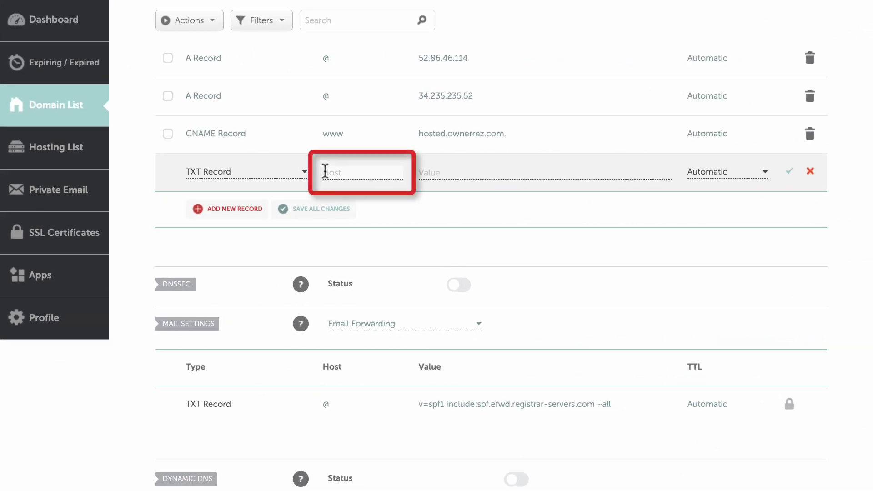
pyautogui.hotkey('ctrl', 'v')
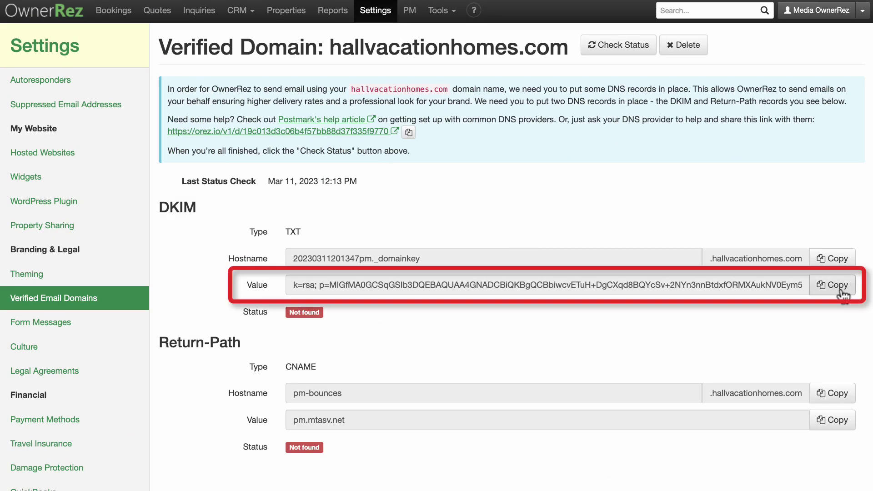
pyautogui.click(842, 291)
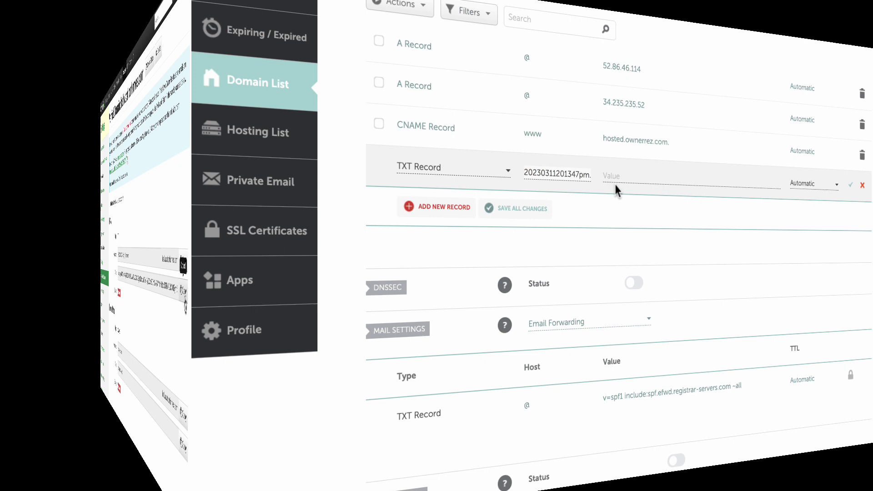
pyautogui.hotkey('ctrl', 'v')
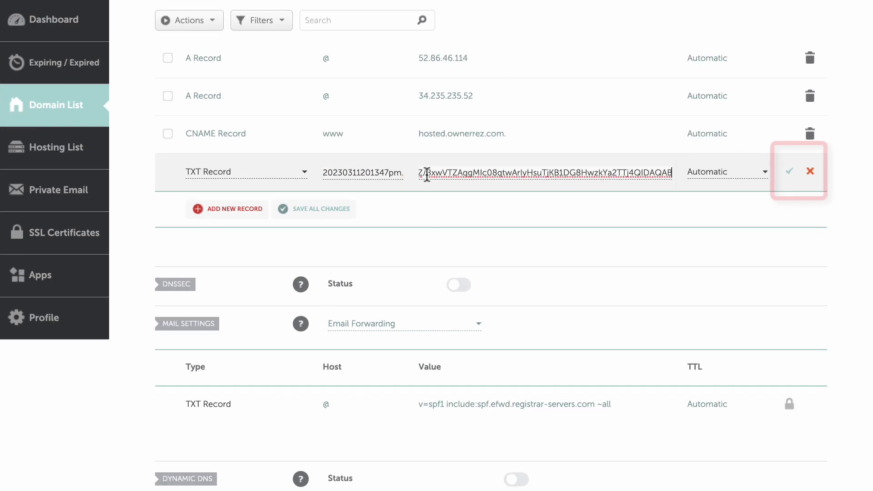
pyautogui.click(790, 172)
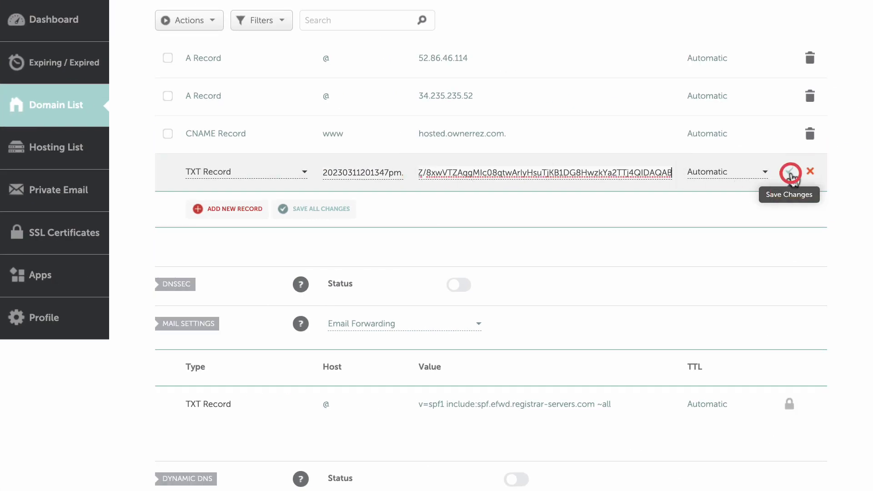
# Add and save a CNAME record with host pm-bounces and target pm.mtasv.net
pyautogui.click(259, 209)
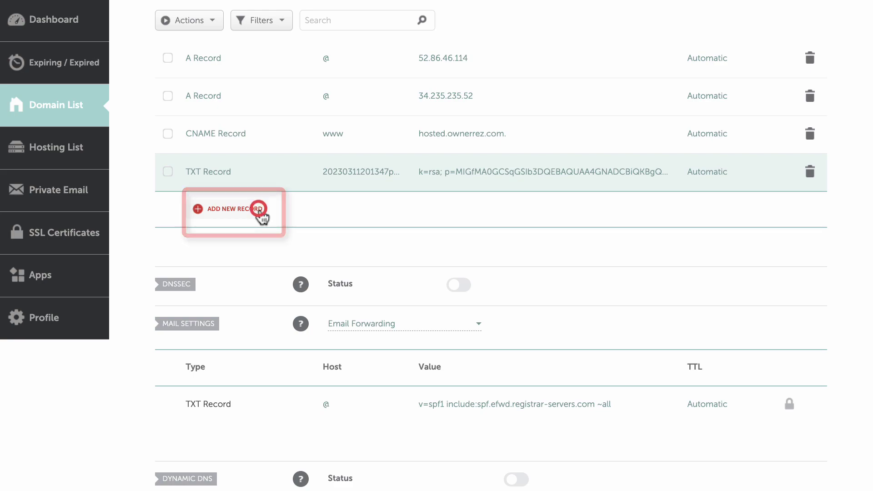
pyautogui.scroll(-3, 261, 217)
pyautogui.scroll(-1, 261, 217)
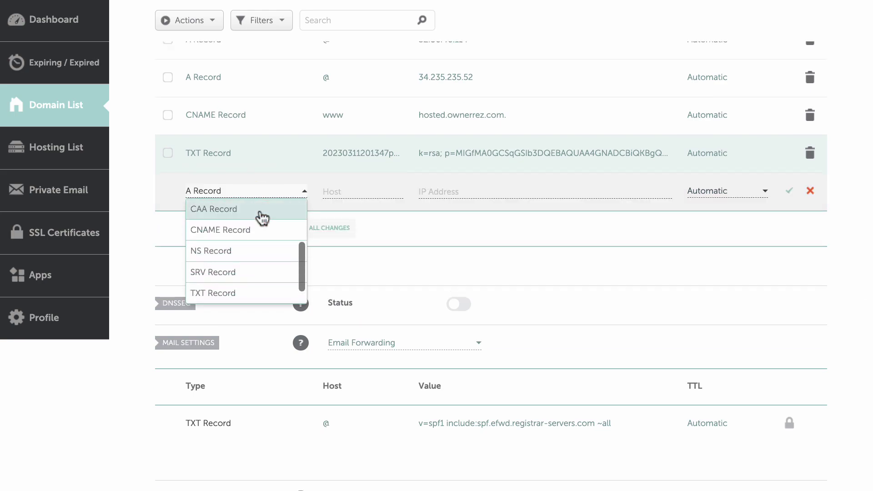
pyautogui.click(263, 230)
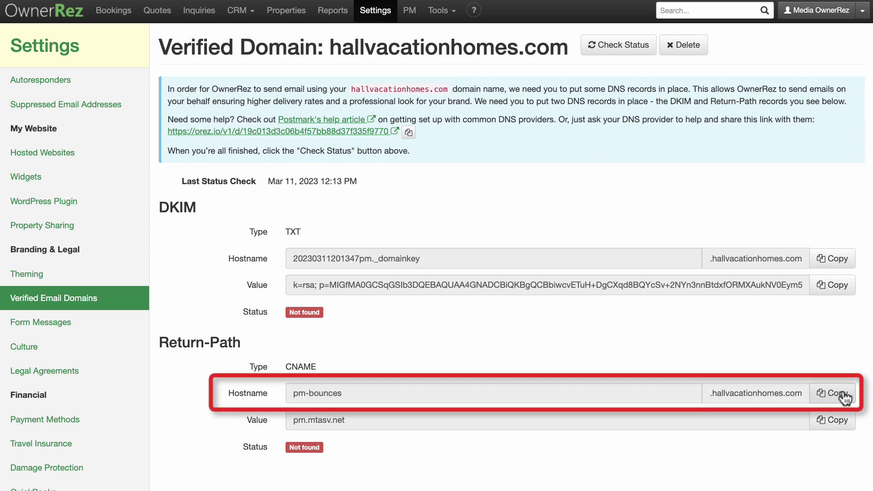
pyautogui.click(845, 399)
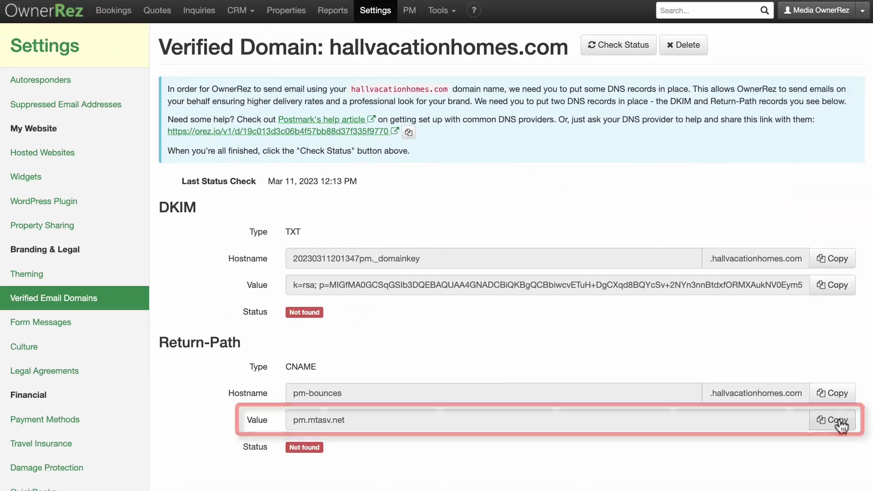
pyautogui.click(839, 420)
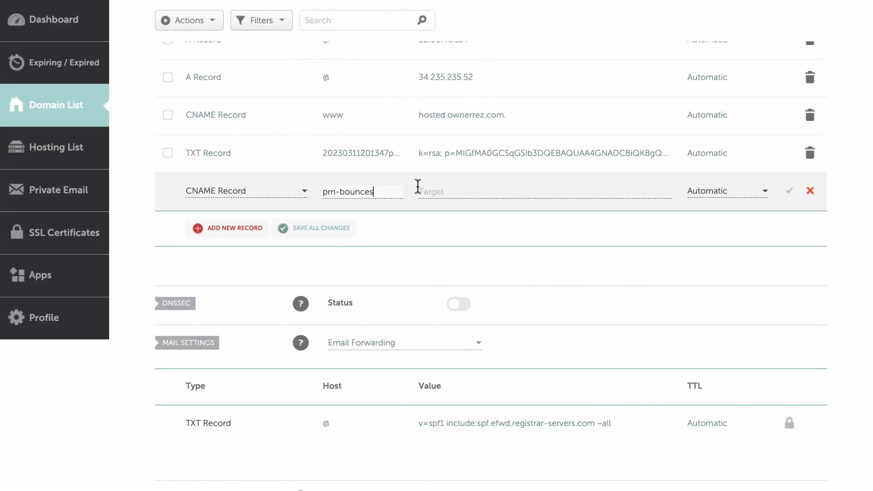
pyautogui.click(427, 190)
pyautogui.write('pm.mtasv.net')
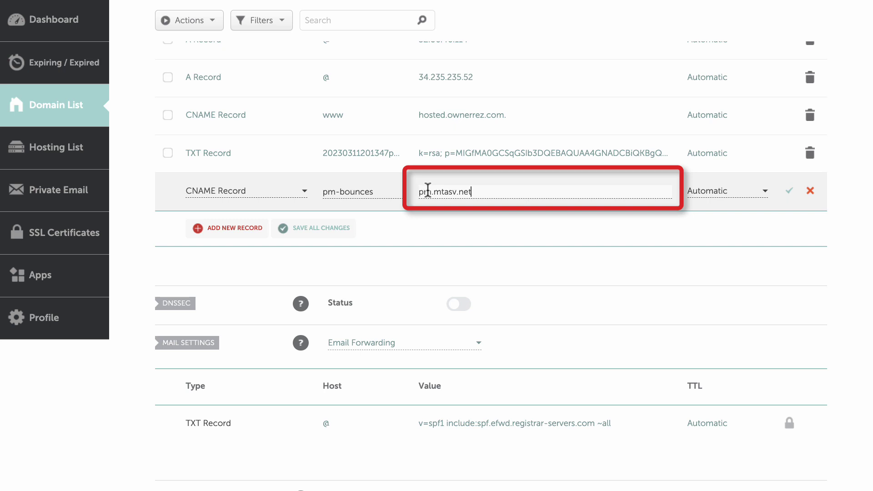
pyautogui.click(789, 190)
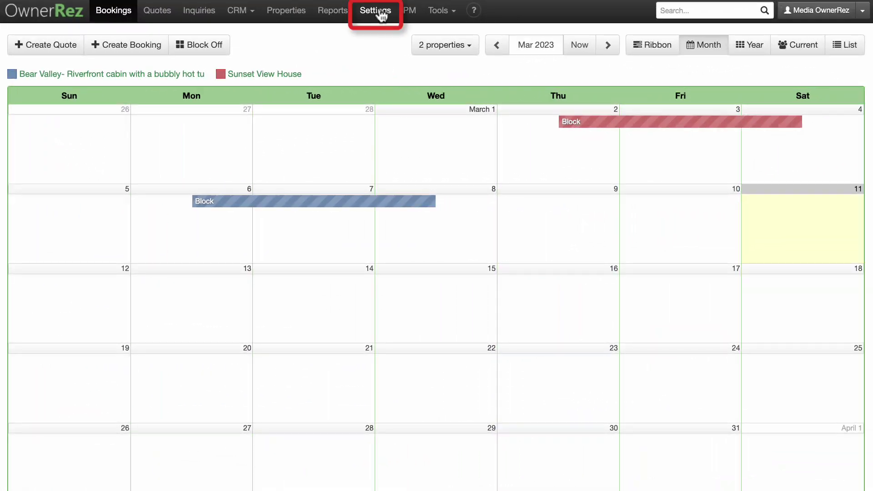
# Open hallvacationhomes.com under Verified Email Domains and re-check its DKIM and Return-Path status
pyautogui.click(381, 16)
pyautogui.scroll(-2, 381, 15)
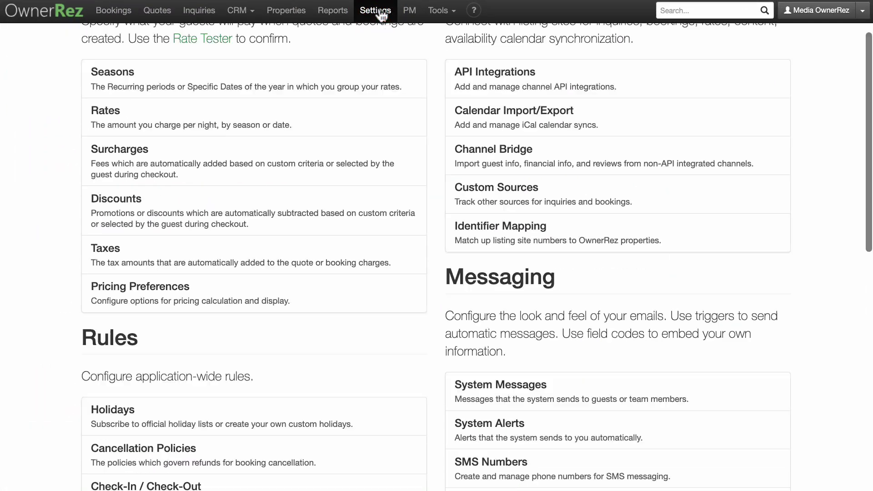
pyautogui.scroll(-5, 381, 15)
pyautogui.click(623, 455)
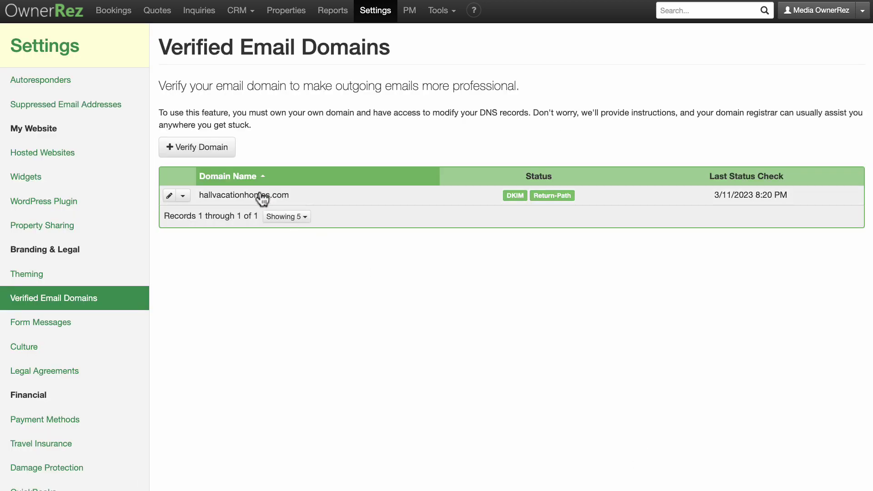
pyautogui.click(263, 198)
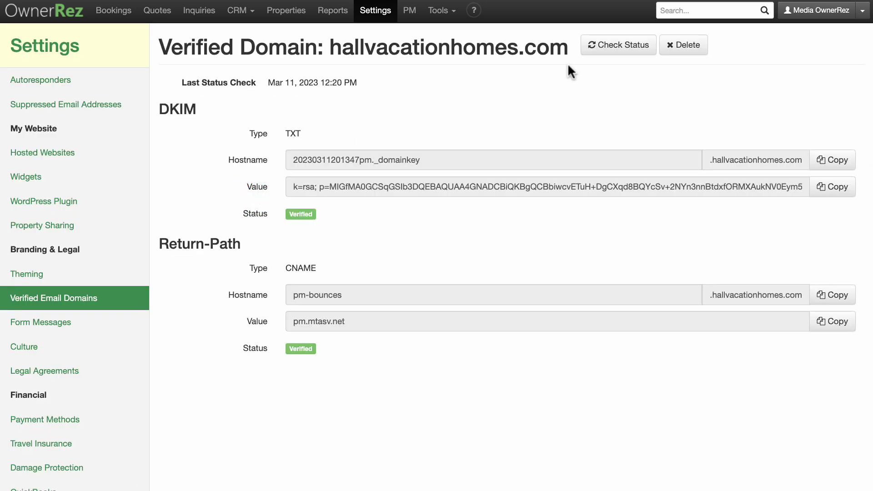
pyautogui.click(607, 57)
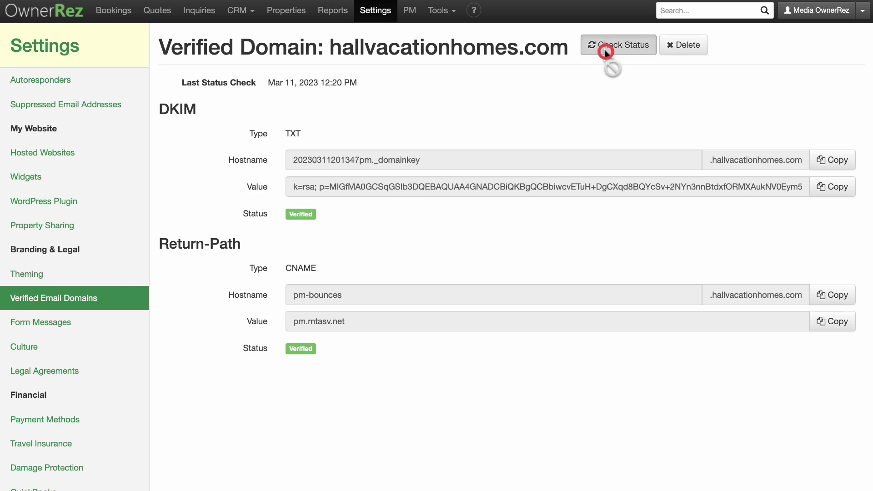